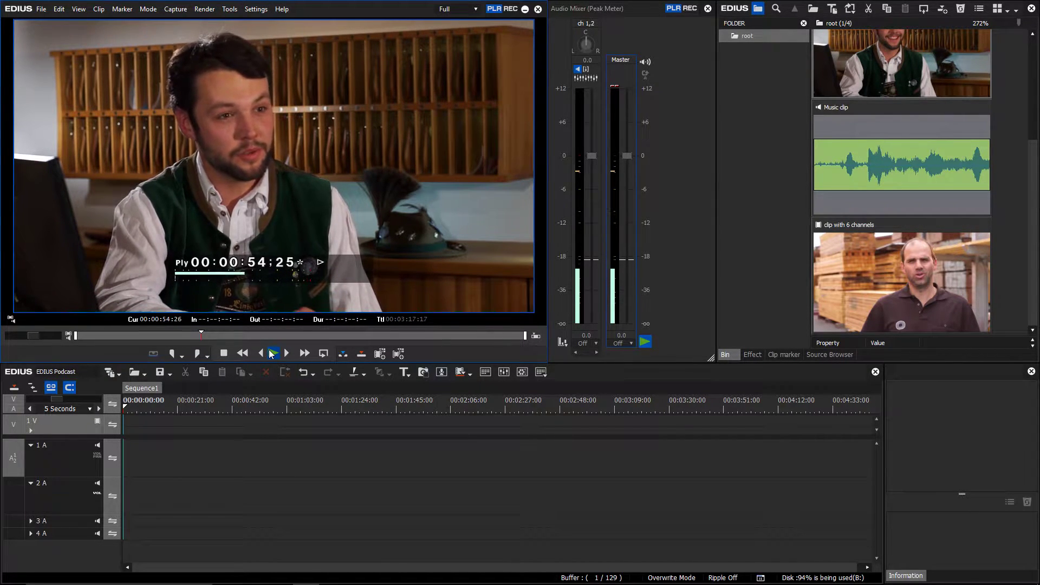
Step: Stop the preview and set the 1A source patch to Audio Source Channel (Stereo)
click(226, 354)
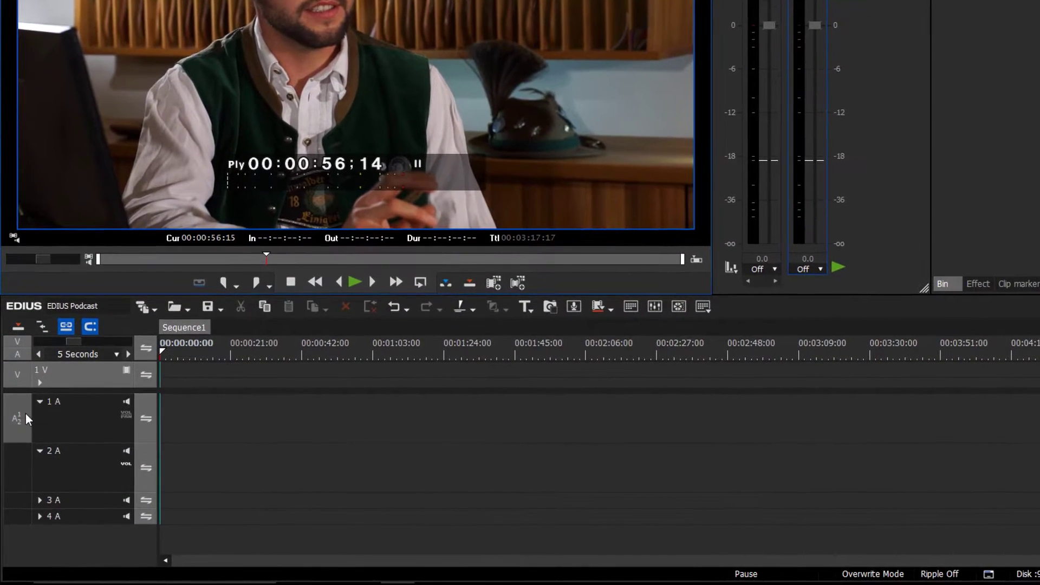
right_click(20, 457)
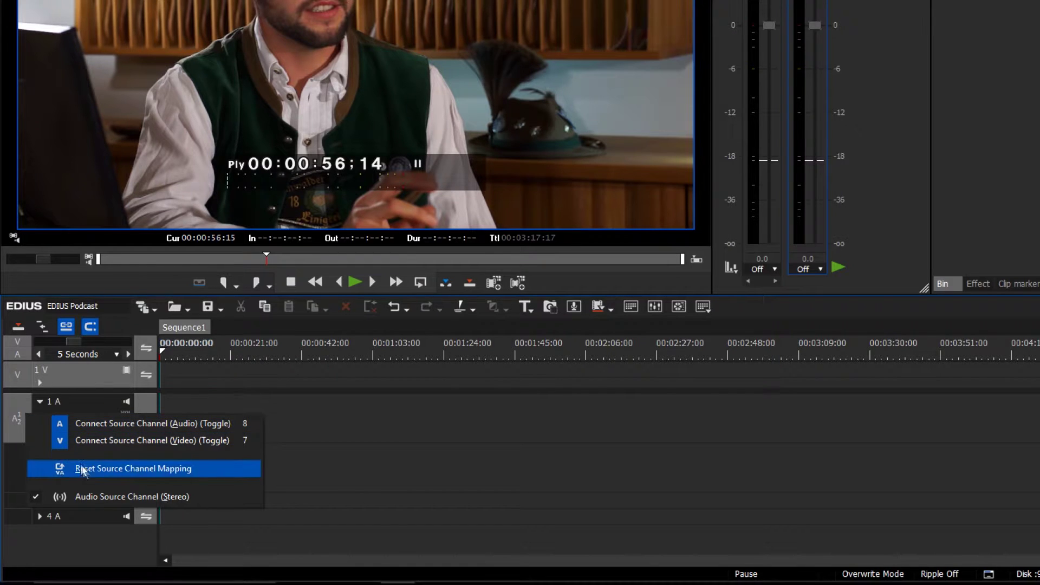
click(94, 495)
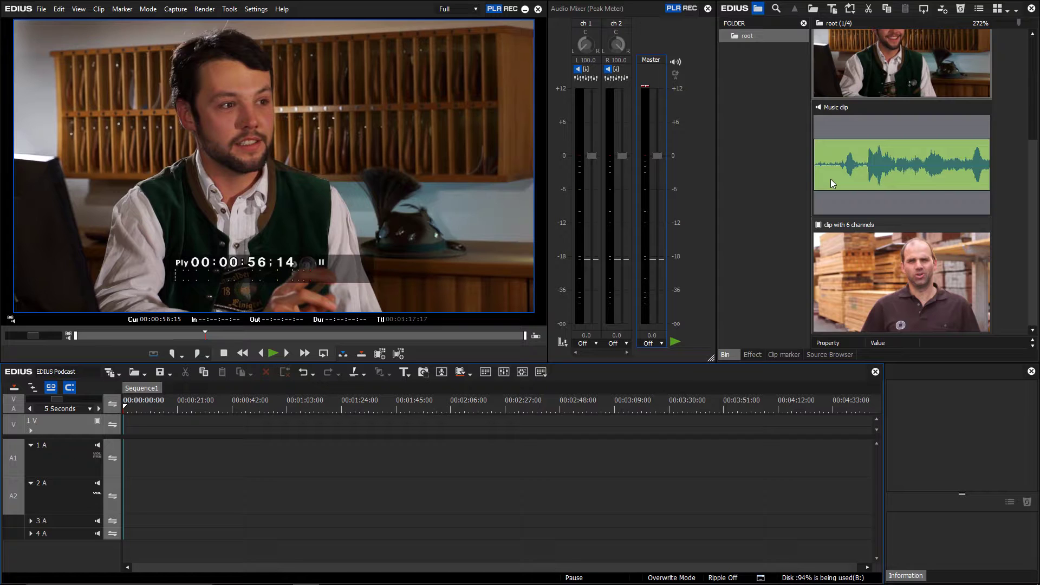
Step: Select the Music clip, then the 'clip with 6 channels' clip in the bin
click(832, 179)
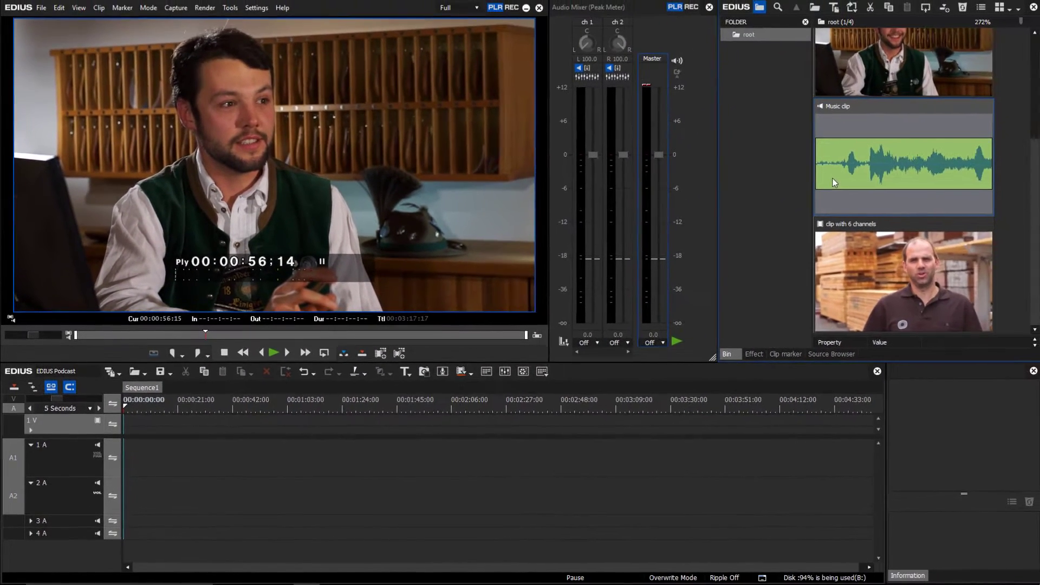
click(842, 265)
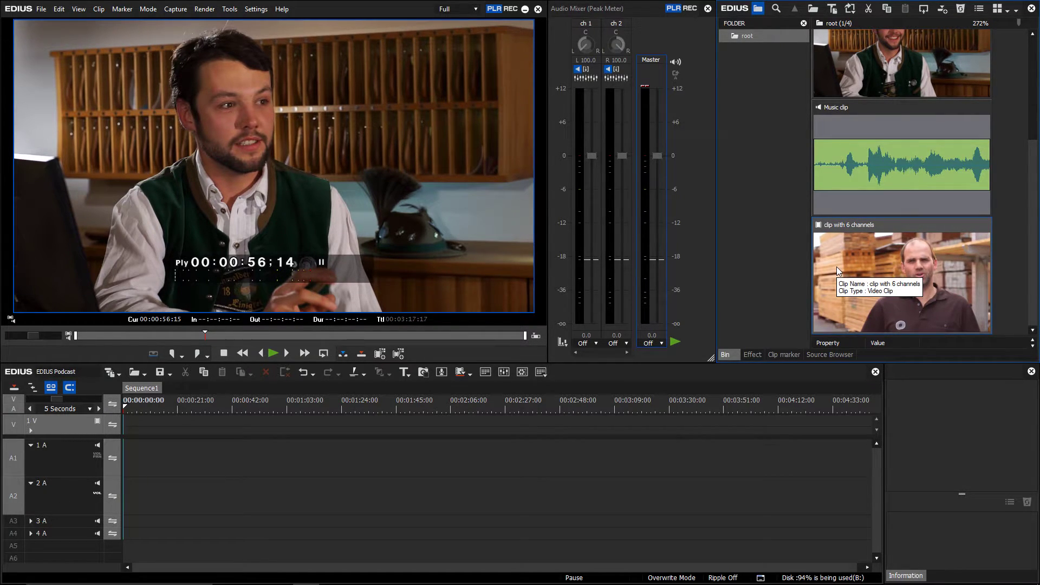
Step: Drag the Interview clip to the start of track 1V, then deselect it
drag(837, 267, 125, 435)
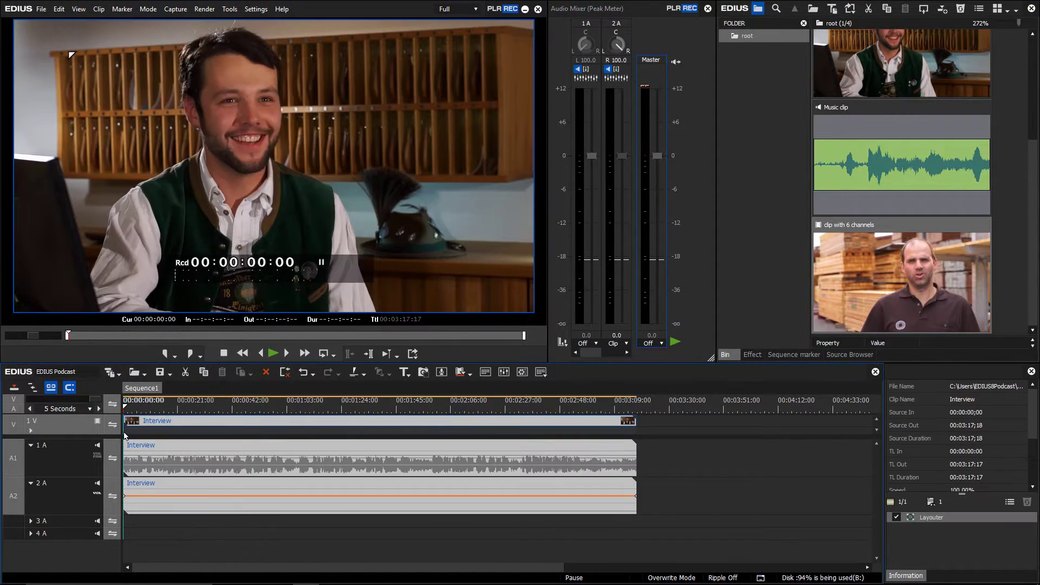
click(130, 528)
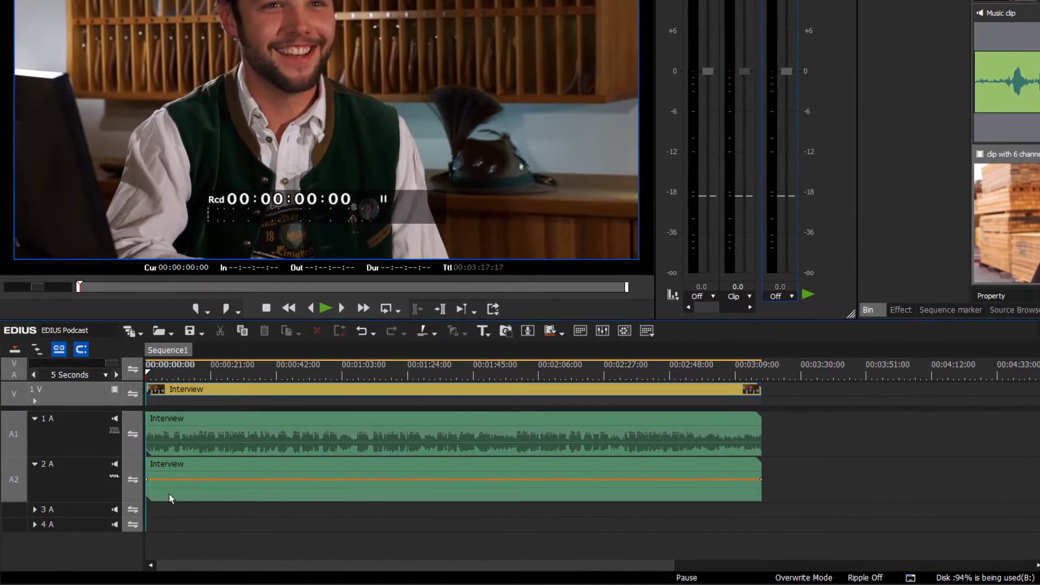
Step: Set the 2A Interview clip's audio to Monaural Channel 1 in its Properties
right_click(170, 494)
click(200, 486)
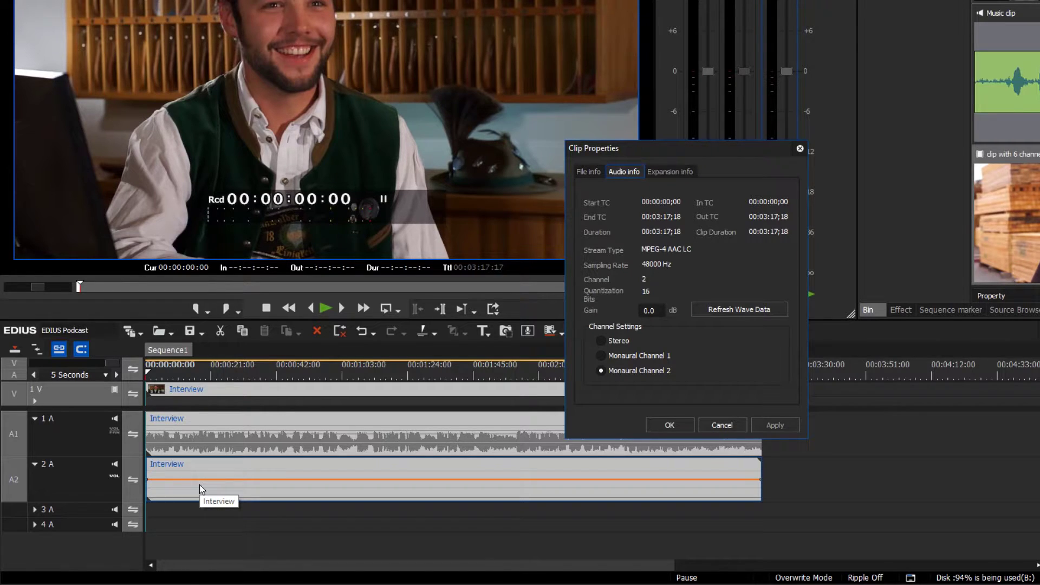
click(602, 360)
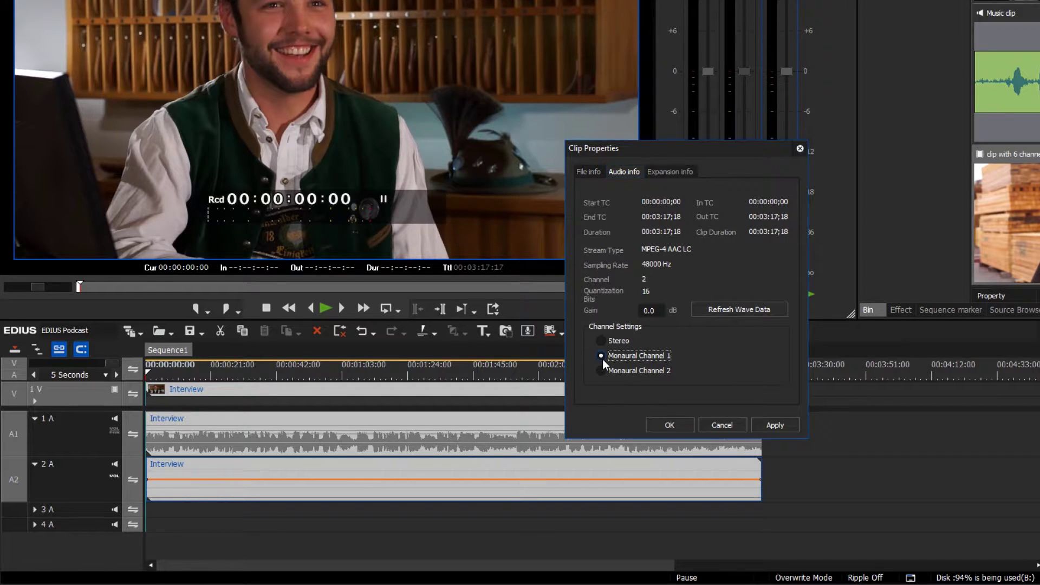
click(759, 426)
click(668, 426)
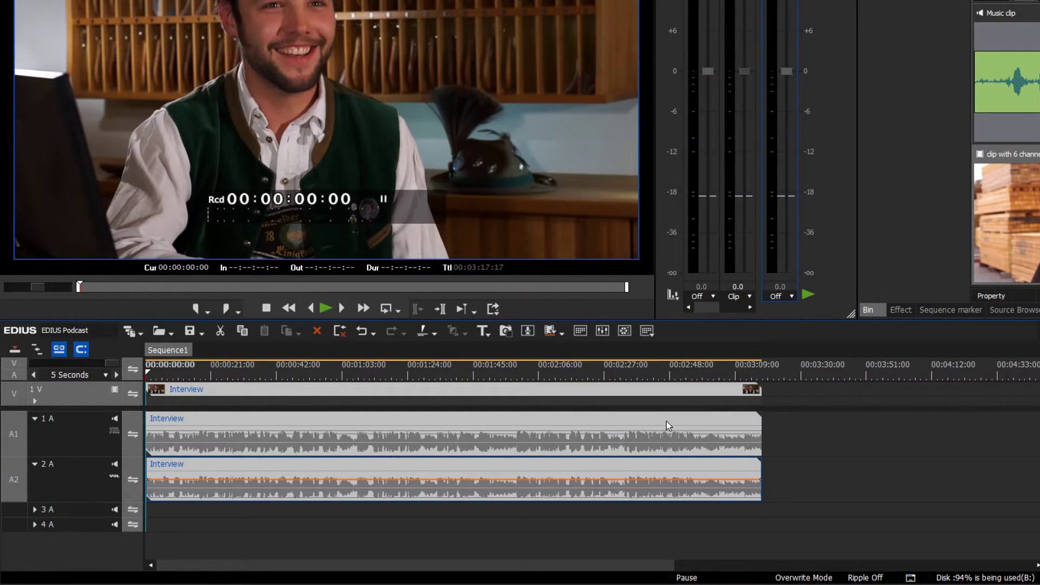
Step: Deselect the clips, then play the timeline for a few seconds and stop
click(598, 518)
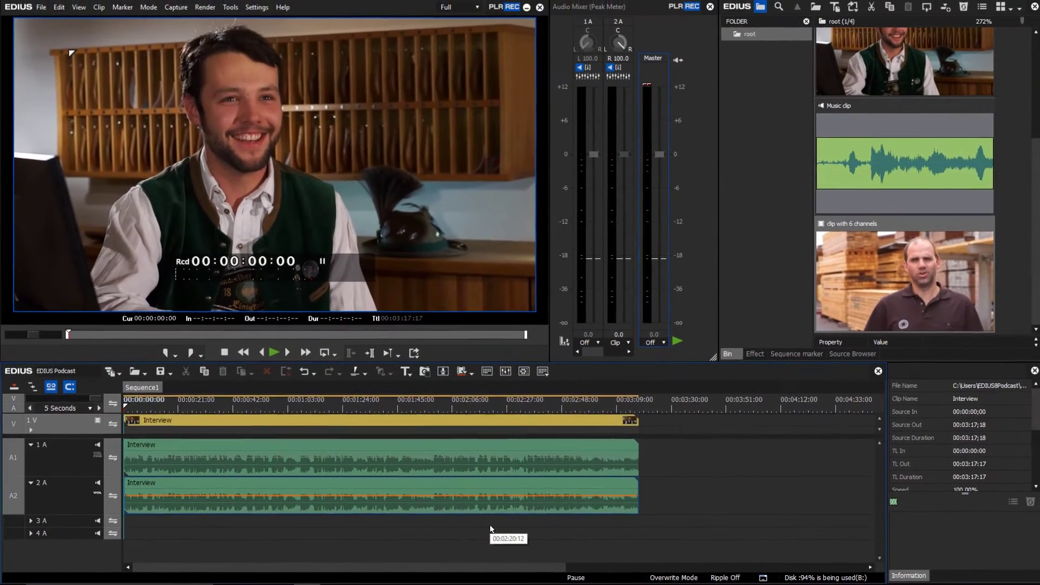
click(274, 354)
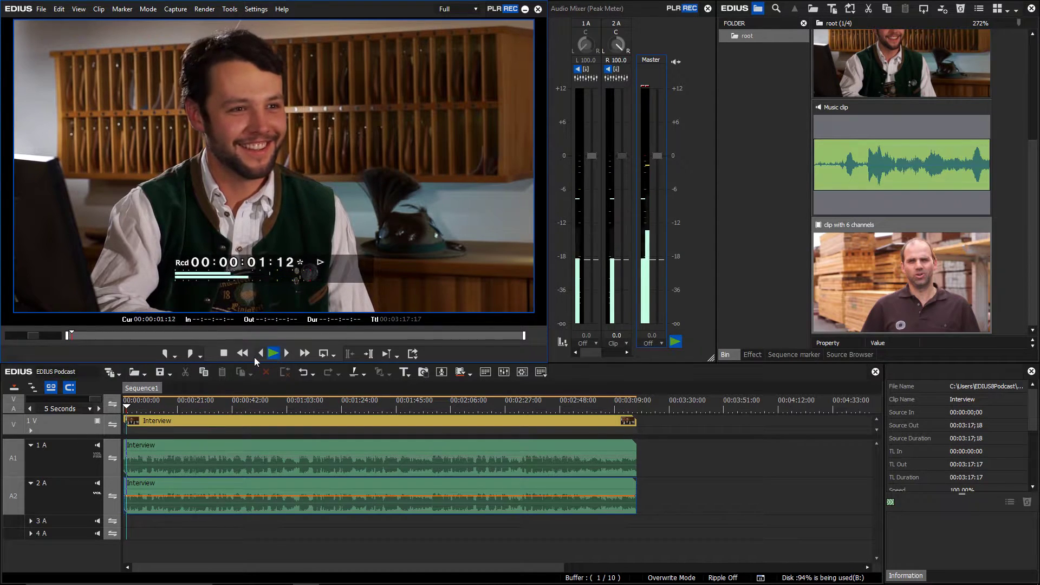
click(226, 354)
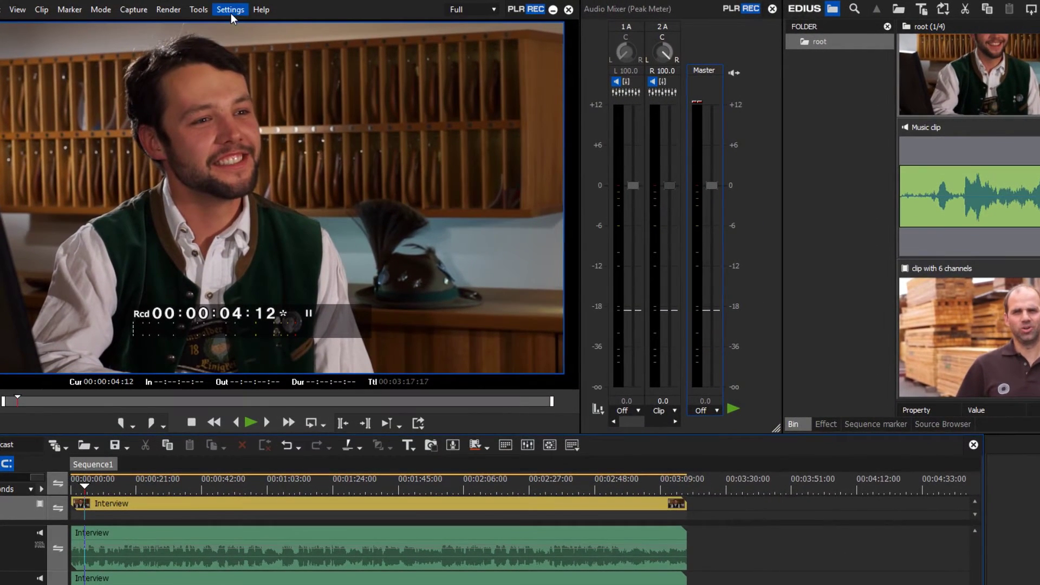
Step: Review the Sequence Settings channel map in per-channel view, then close the map
click(257, 11)
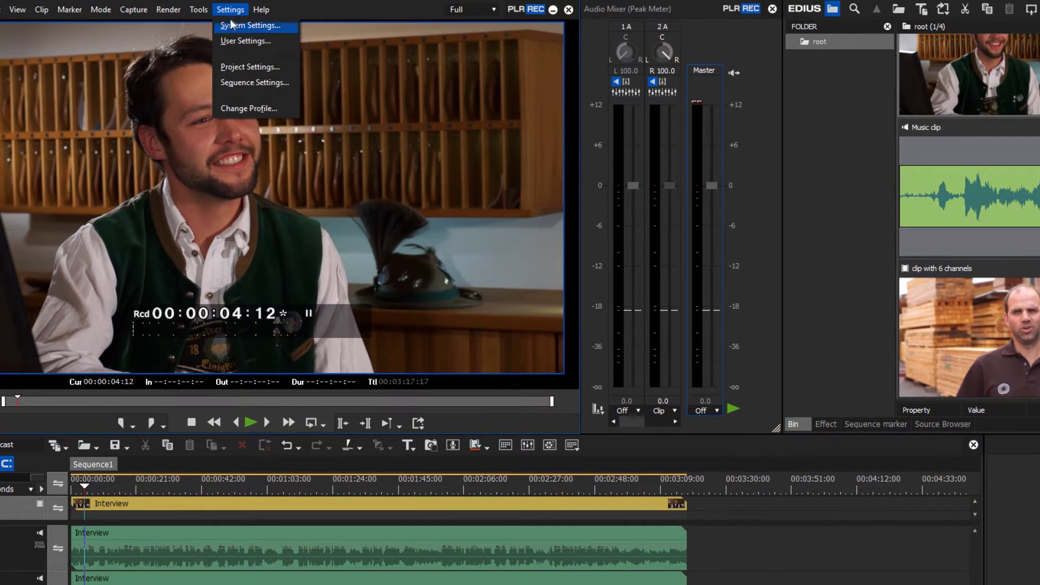
click(232, 82)
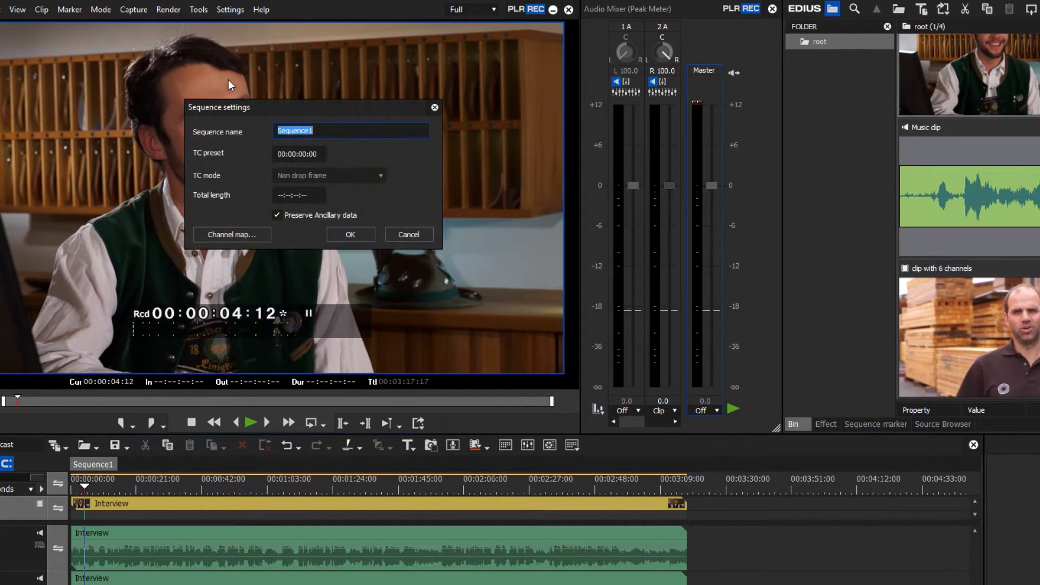
click(251, 235)
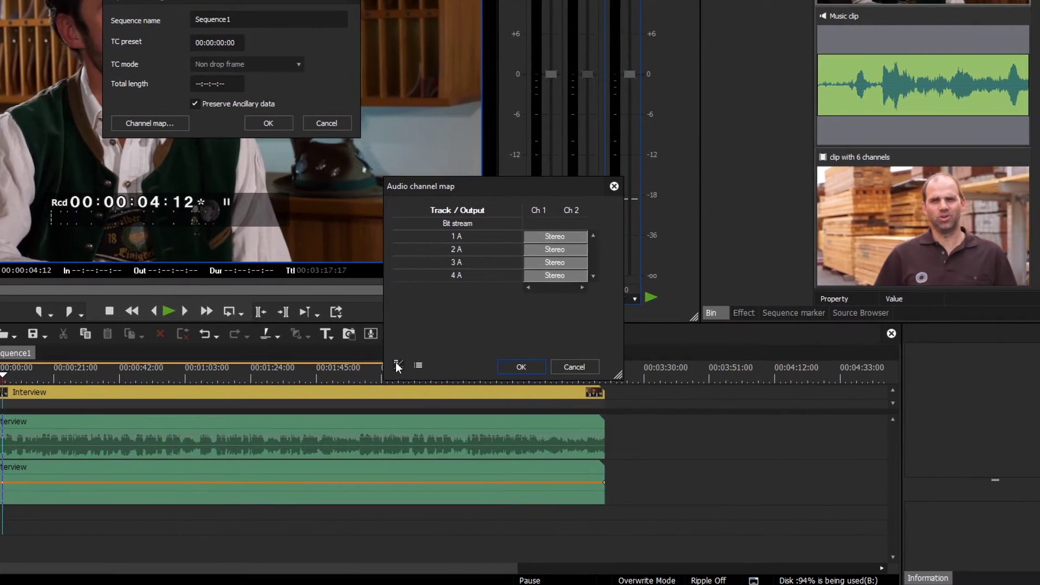
click(480, 476)
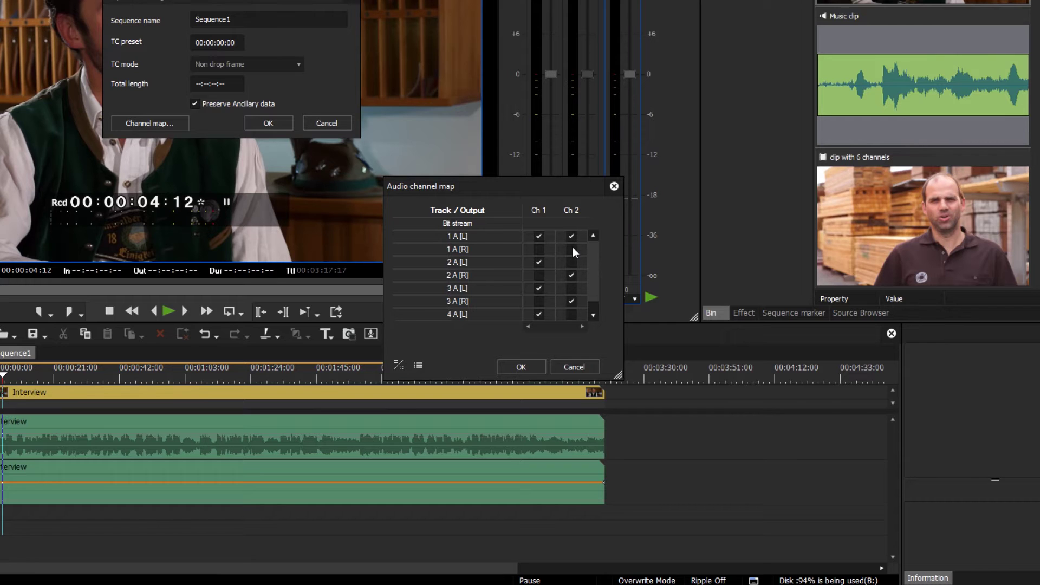
click(519, 367)
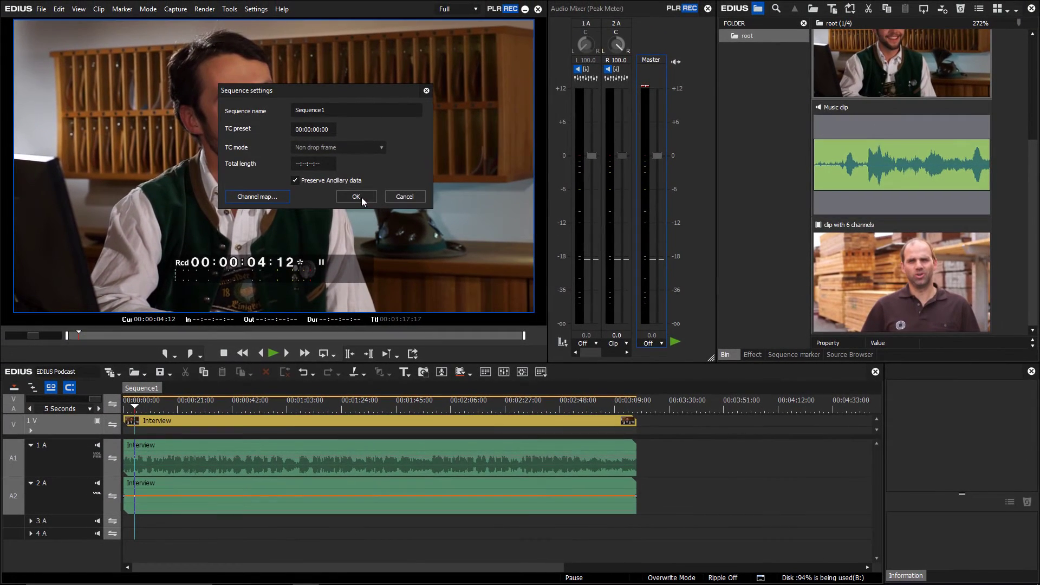
Step: Close Sequence Settings and play the timeline, stopping at 00:00:09:09
click(357, 197)
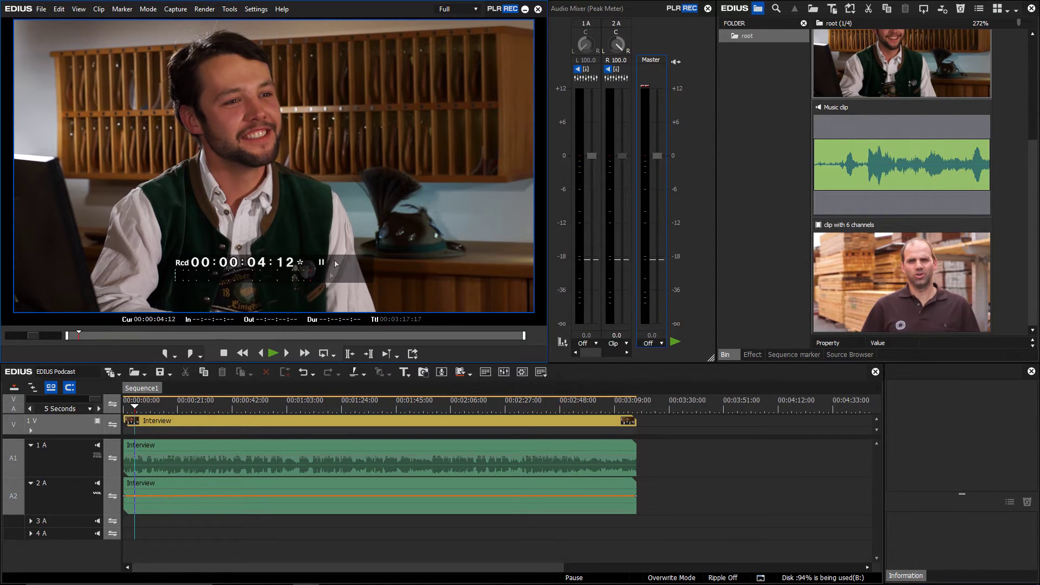
click(276, 354)
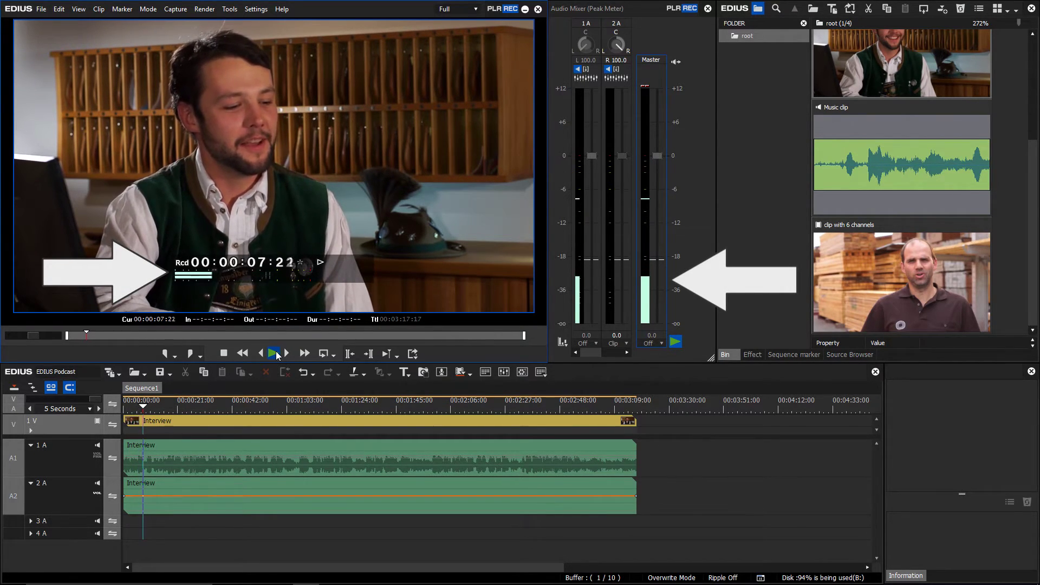
click(225, 354)
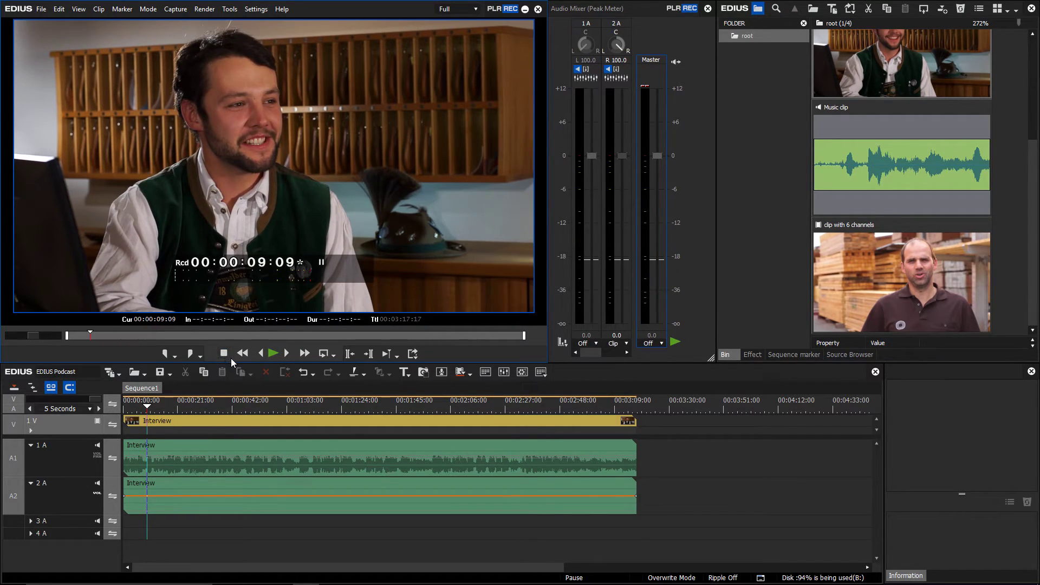